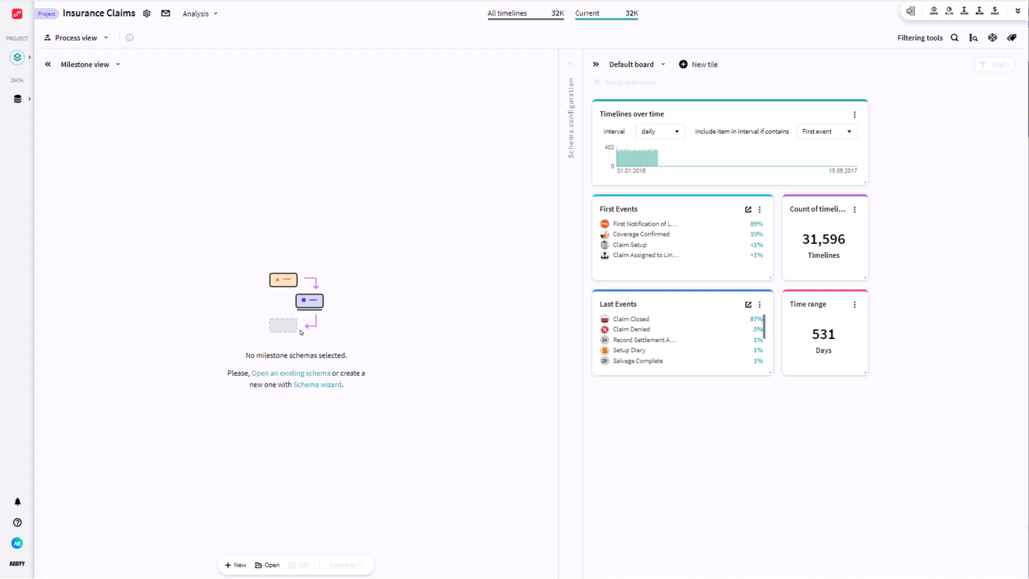
Create a new milestone schema named "Default milestones".
click(236, 565)
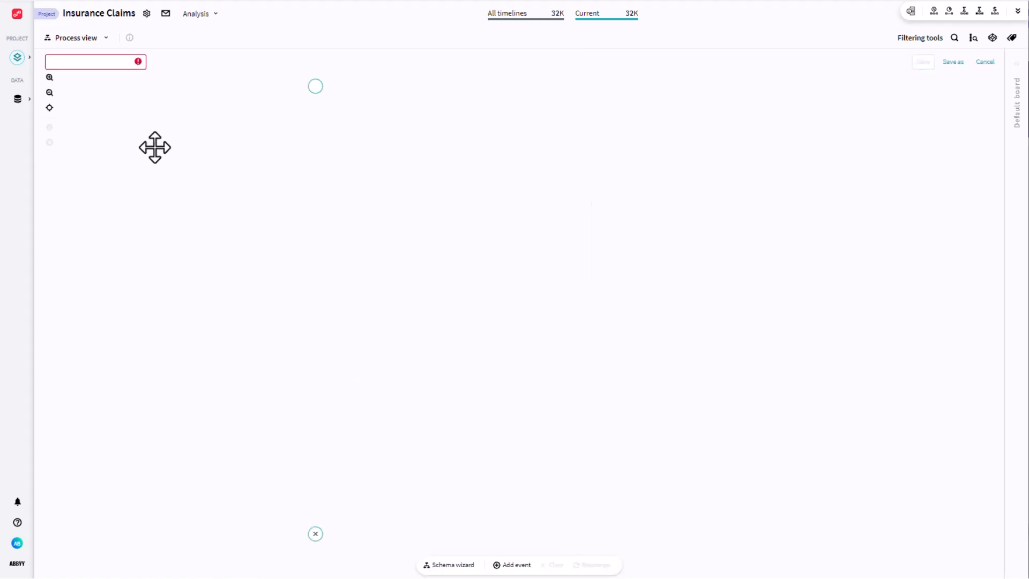
click(101, 61)
text(Default milestones)
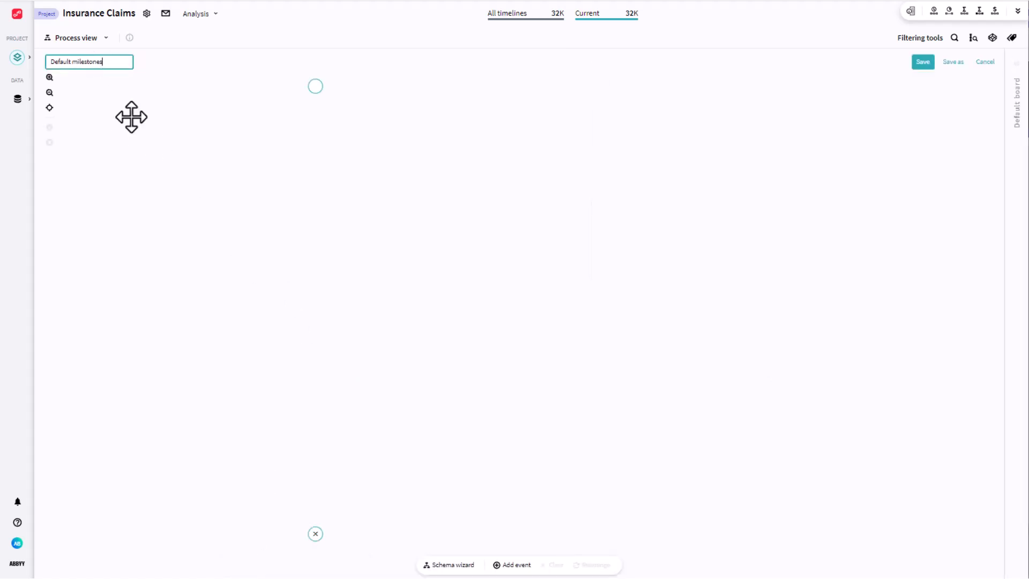
Generate the milestone schema's events and transitions with the Schema wizard, and save the schema.
click(452, 565)
click(528, 550)
click(611, 549)
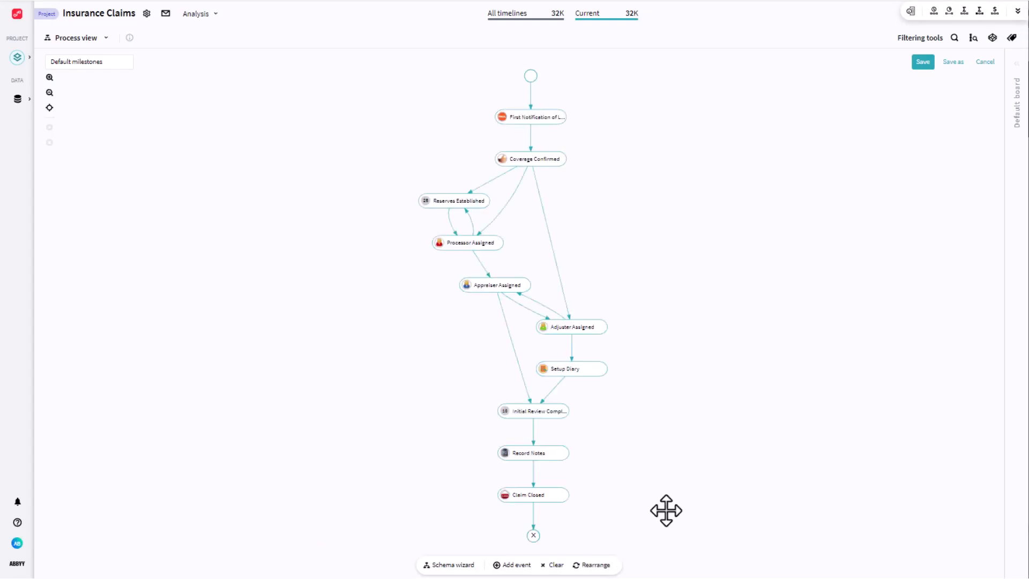
click(922, 63)
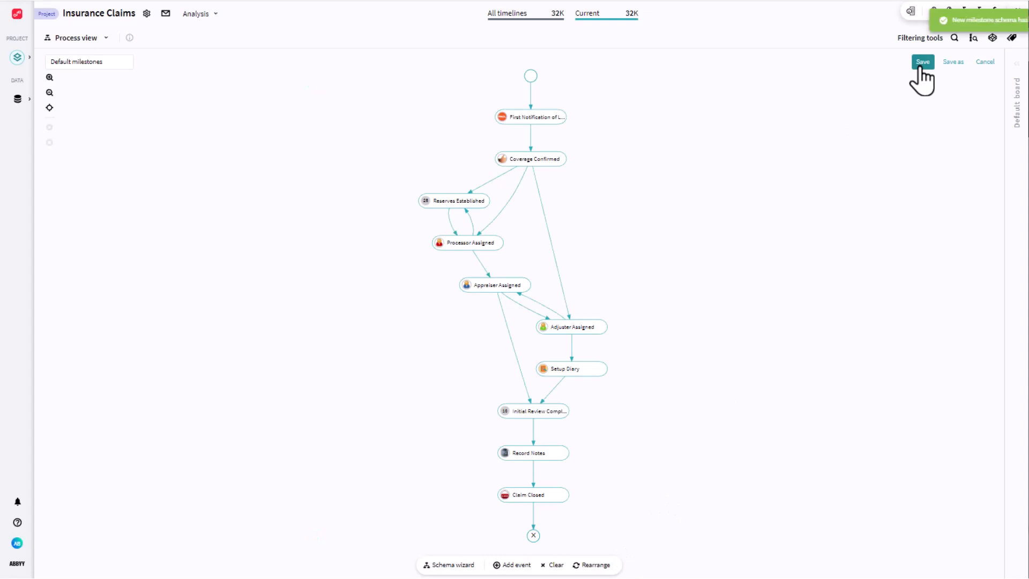
Switch to the Simulation analysis and create a new scenario named "Resources Type Simulation".
click(105, 39)
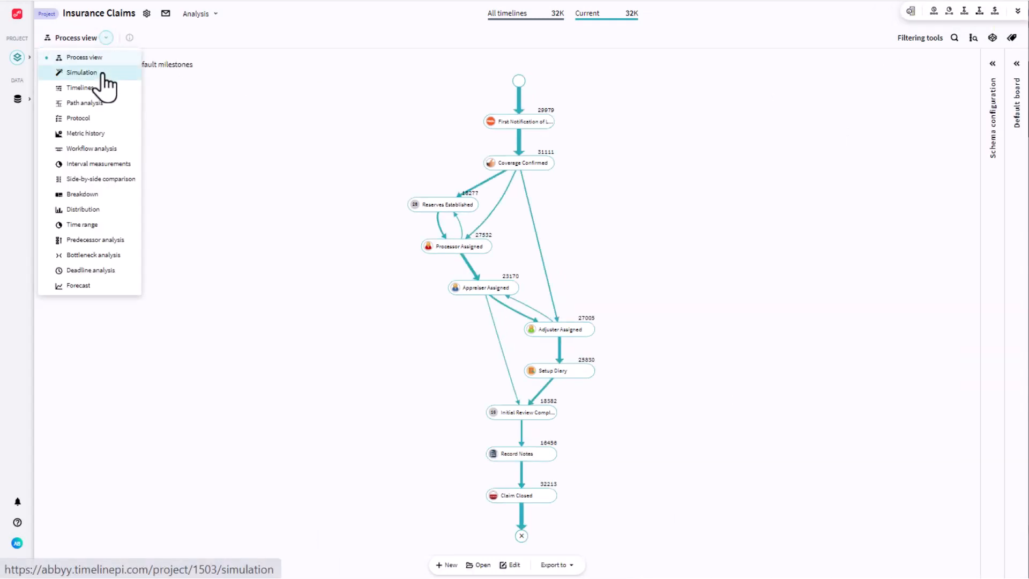
click(102, 75)
click(154, 66)
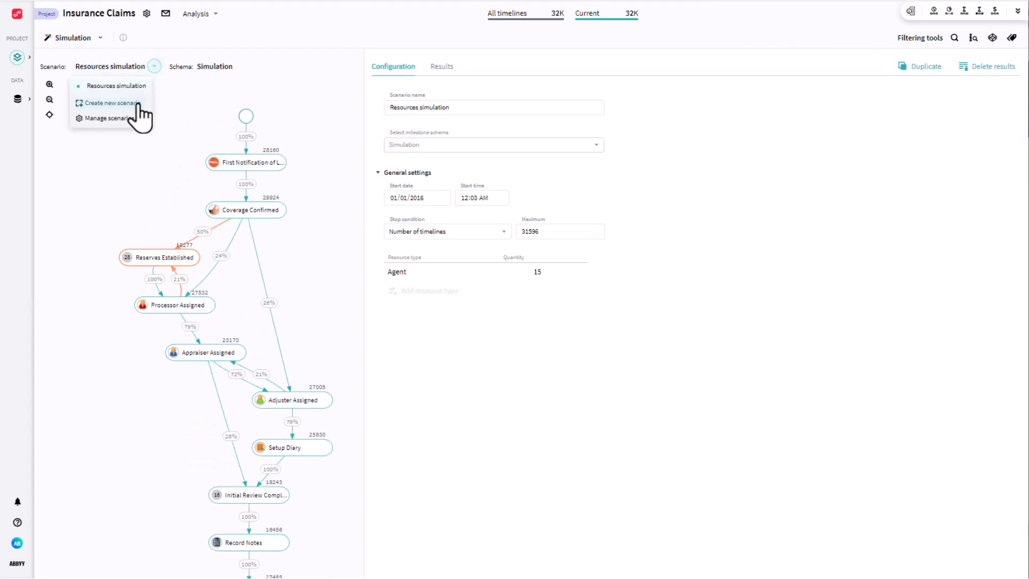
click(137, 105)
click(486, 106)
text(Resources Type)
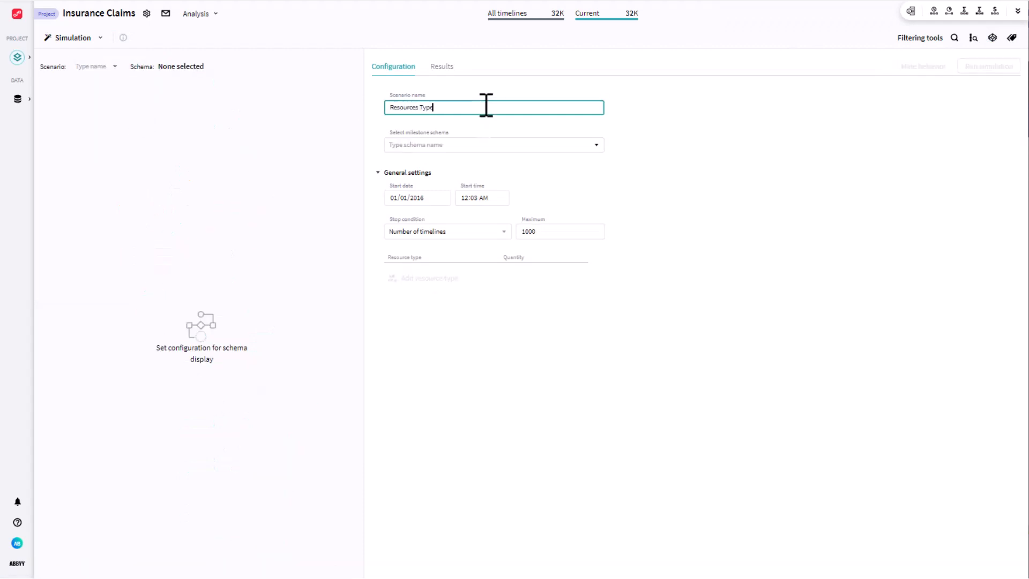
text( Simulation)
key(Return)
Assign the Default milestones schema to the scenario and set the maximum number of timelines to 31596.
click(556, 143)
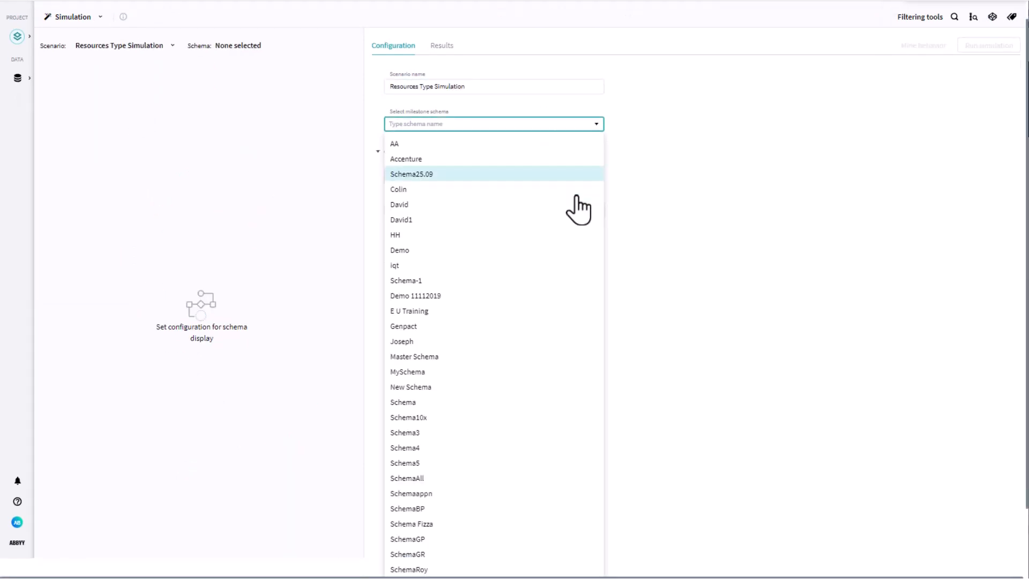
scroll(576, 198, down, 2)
click(549, 562)
mouse_move(613, 22)
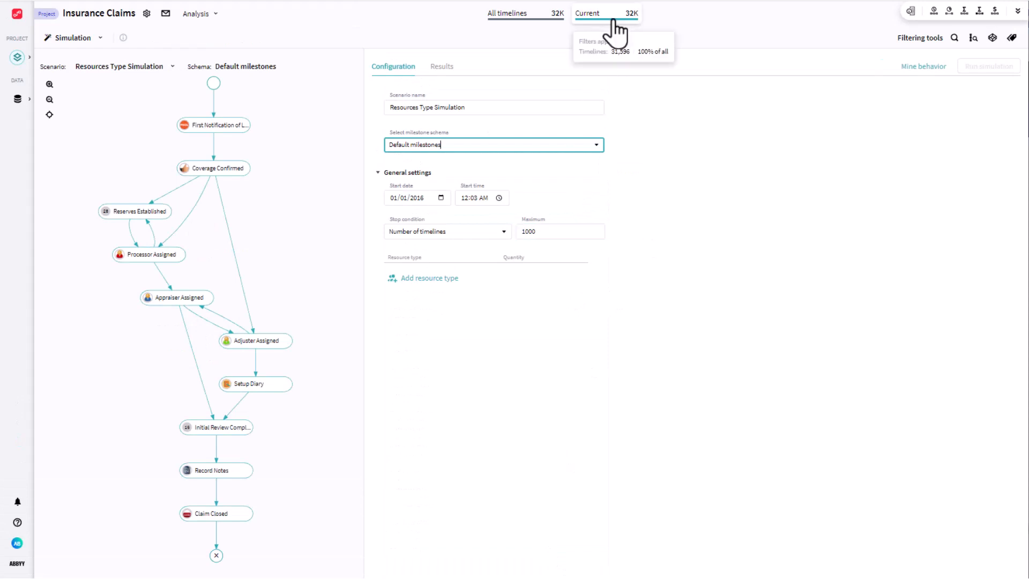
click(516, 231)
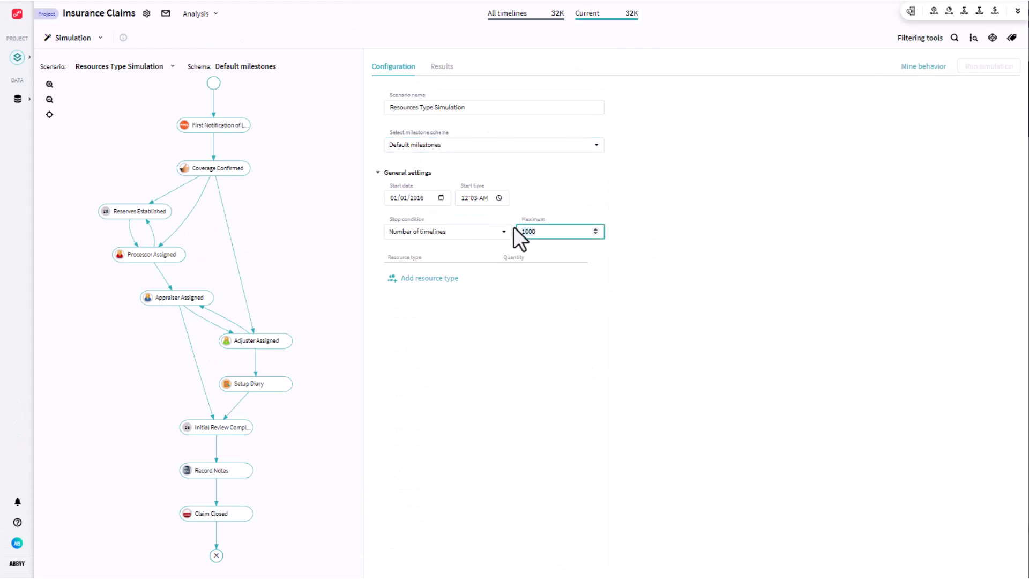
click(552, 309)
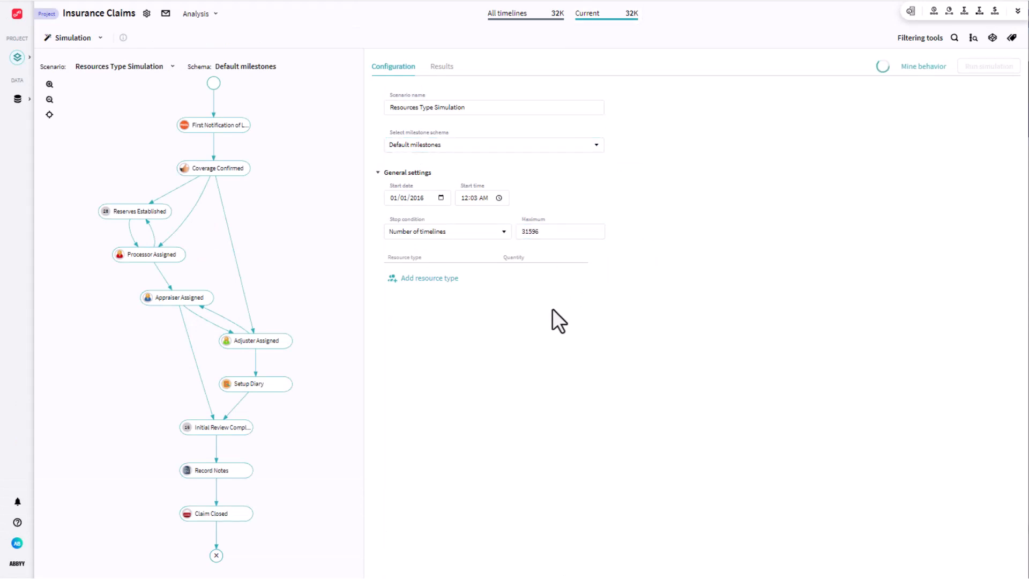
Mine resources from data with the Resources label mapped to the AP Clerk column.
click(430, 279)
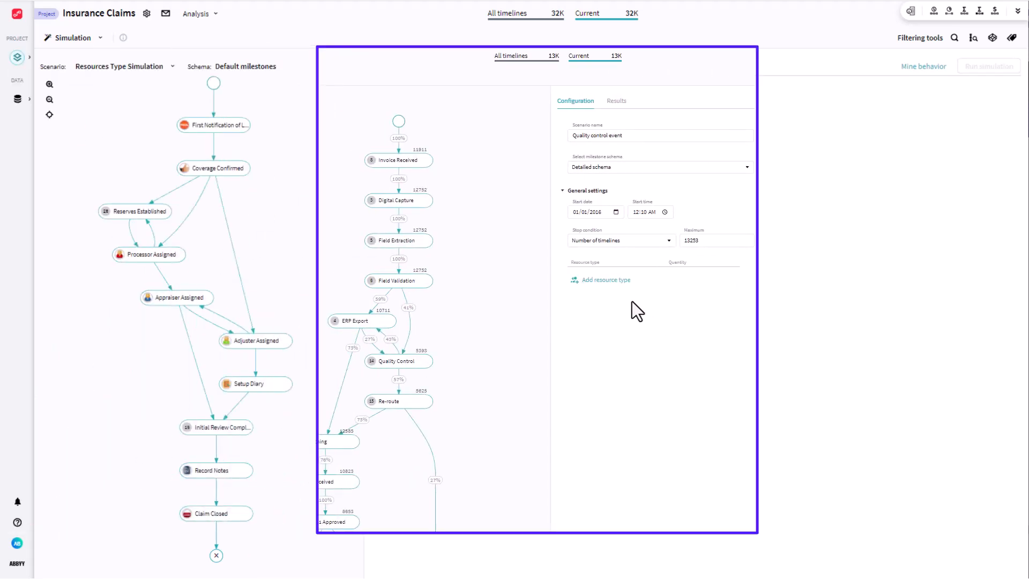
click(611, 281)
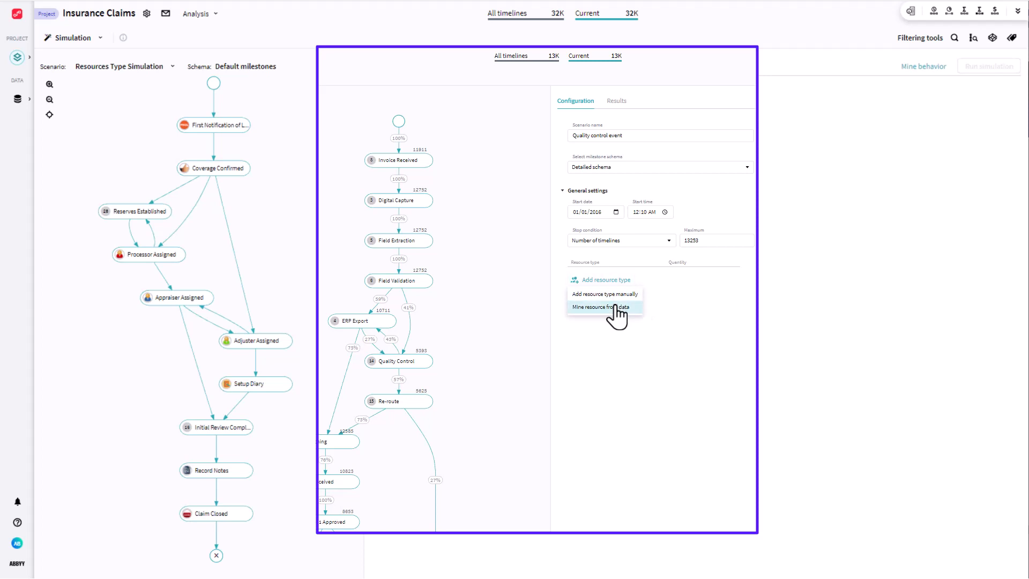
click(615, 306)
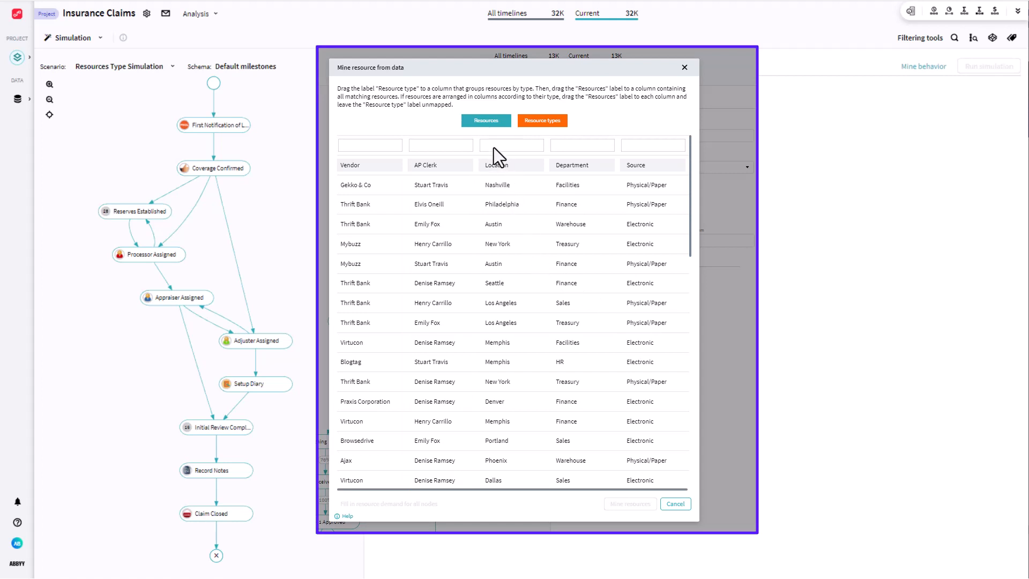
drag(491, 120, 445, 155)
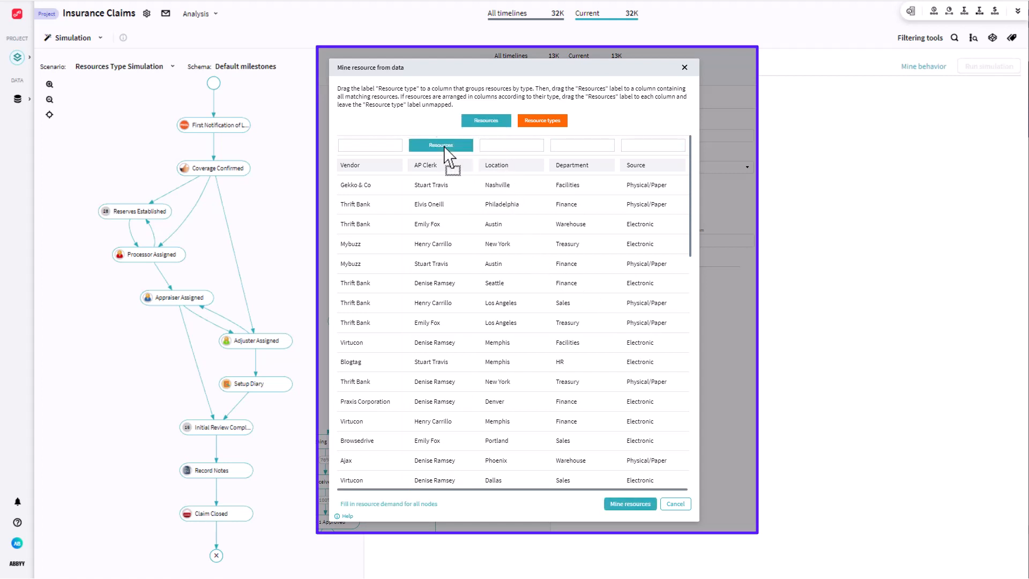
click(617, 502)
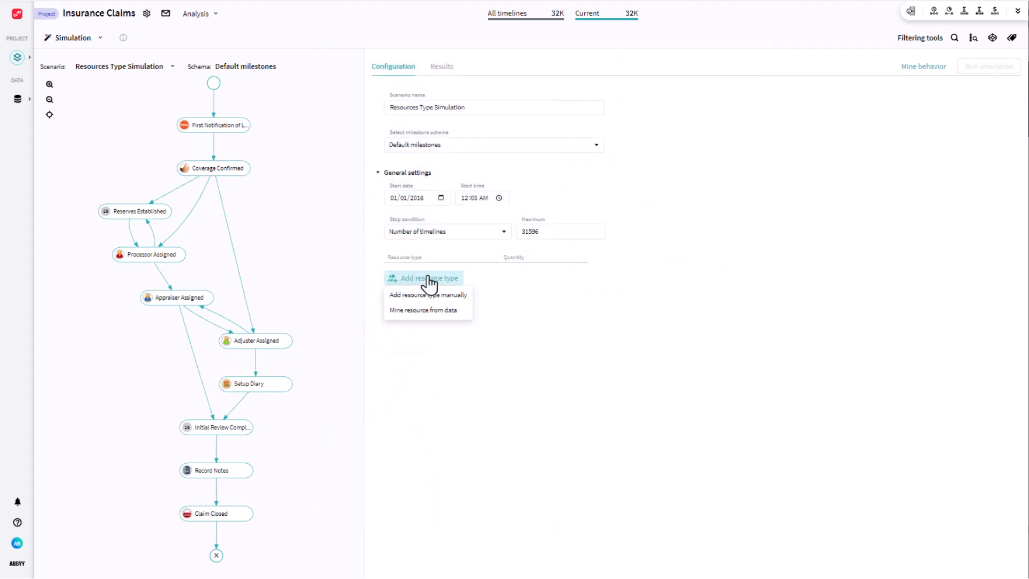
Mine resources from data with Resources mapped to the Employee column and Resource types mapped to the Roles column.
click(563, 280)
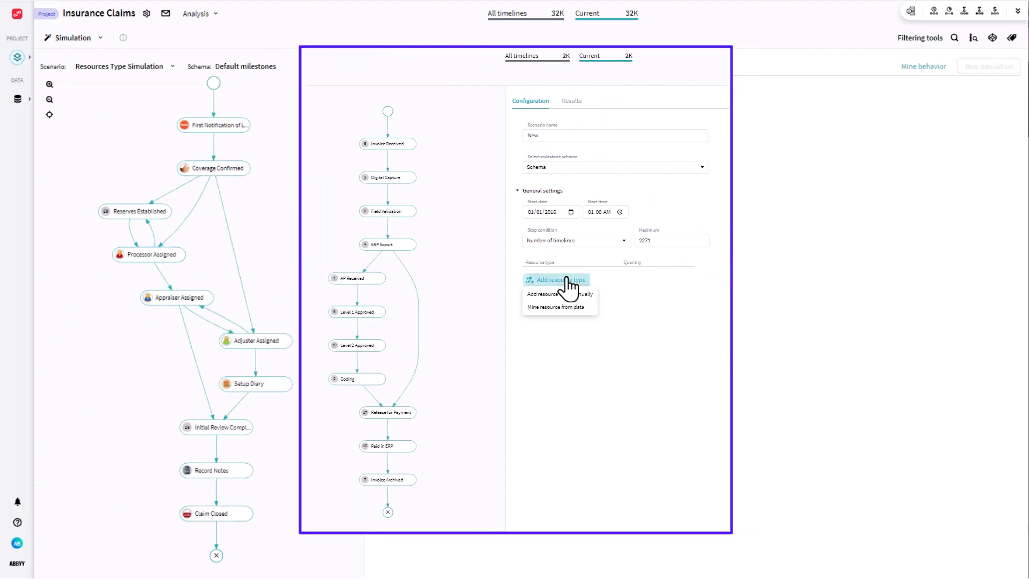
click(559, 307)
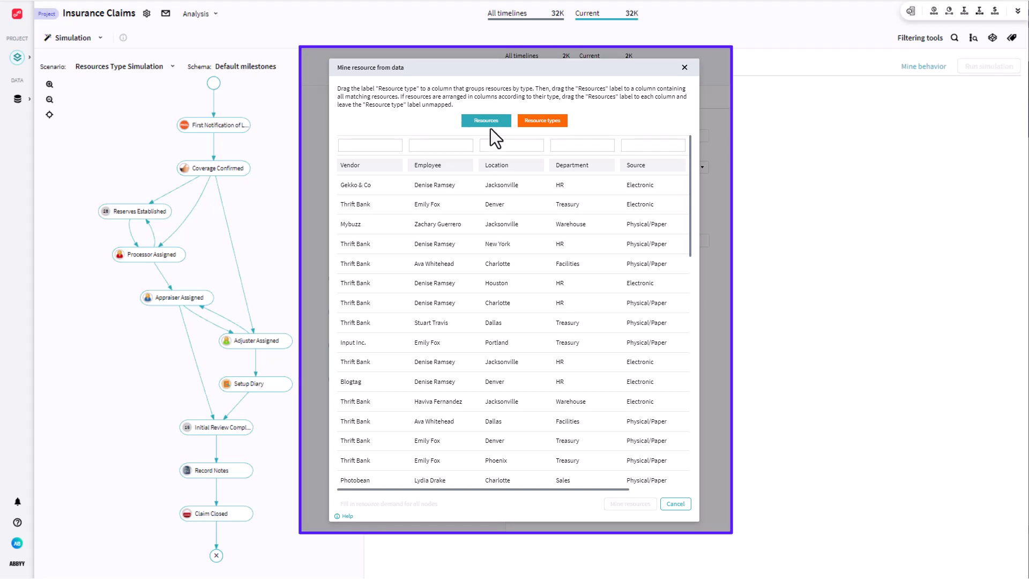
drag(492, 119, 450, 145)
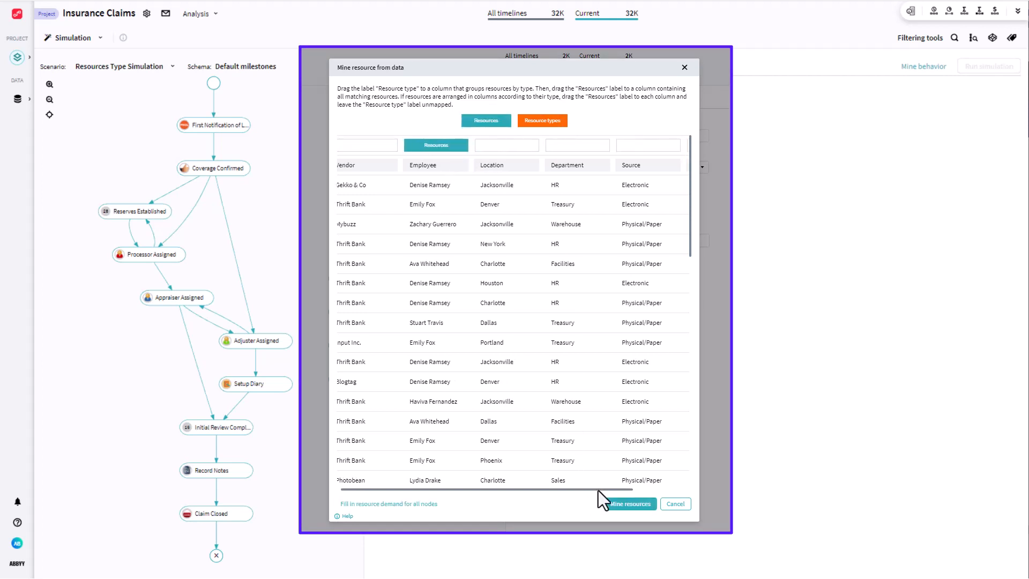
drag(598, 489, 658, 489)
drag(542, 120, 648, 145)
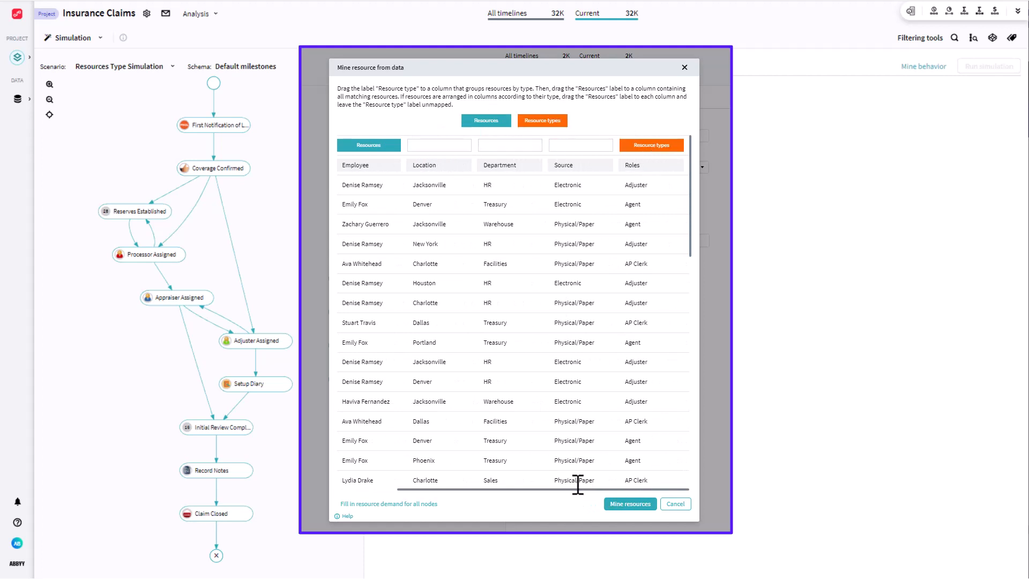
click(621, 504)
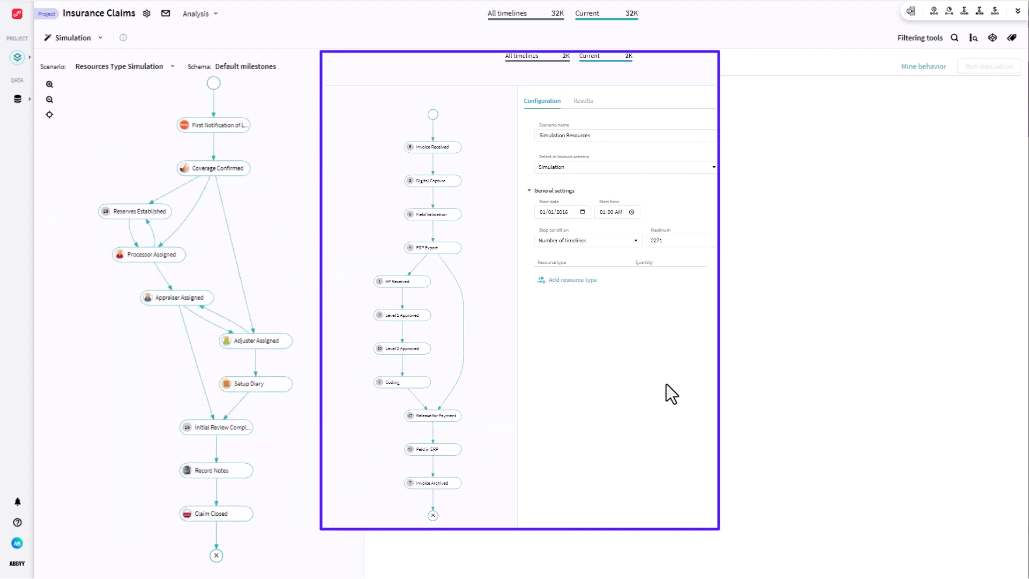
Mine resources from data with Resources mapped to the AP Clerk column and Resource types mapped to the Department column.
click(586, 287)
click(585, 307)
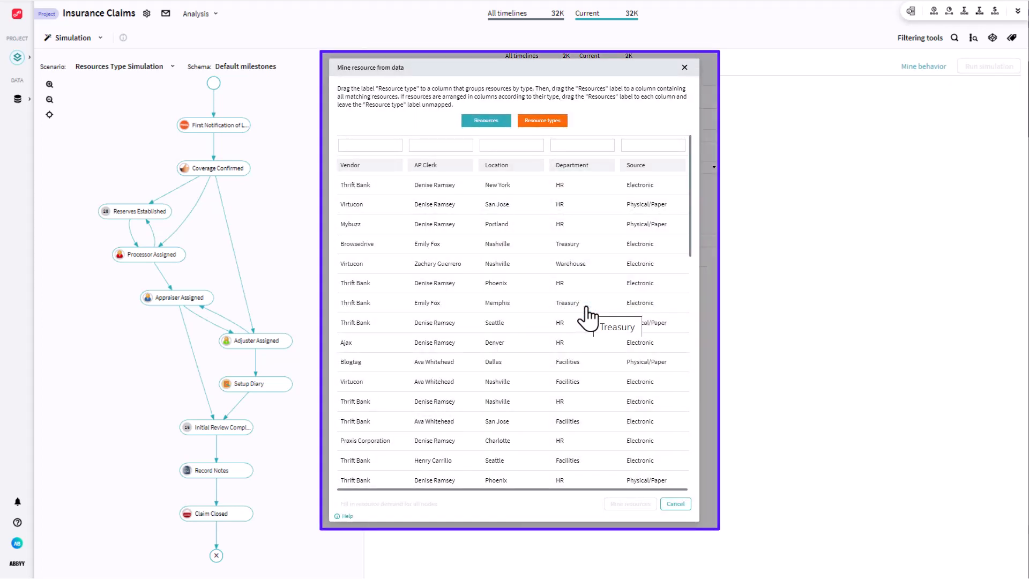
drag(474, 130, 440, 152)
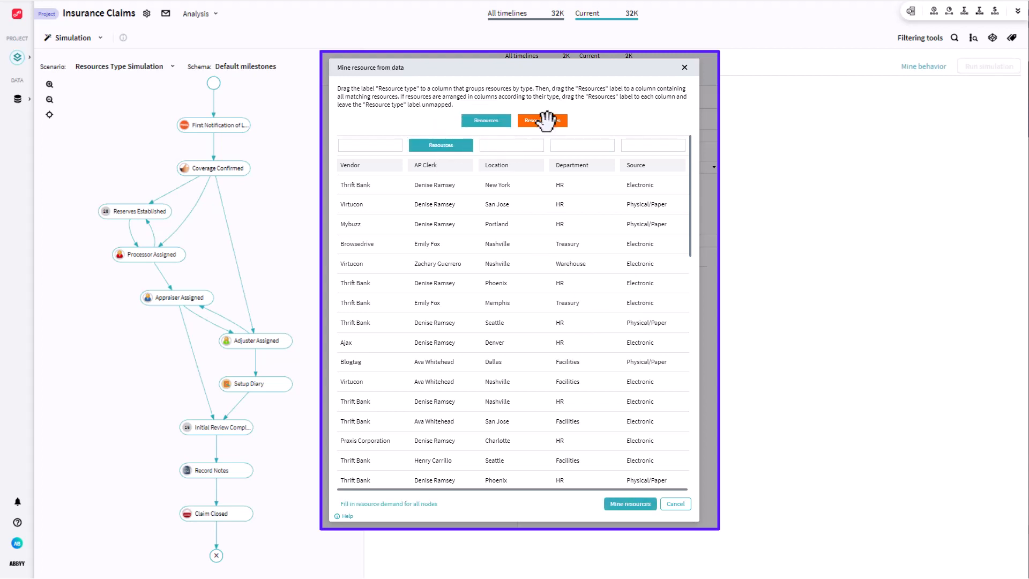
drag(546, 120, 585, 145)
click(631, 506)
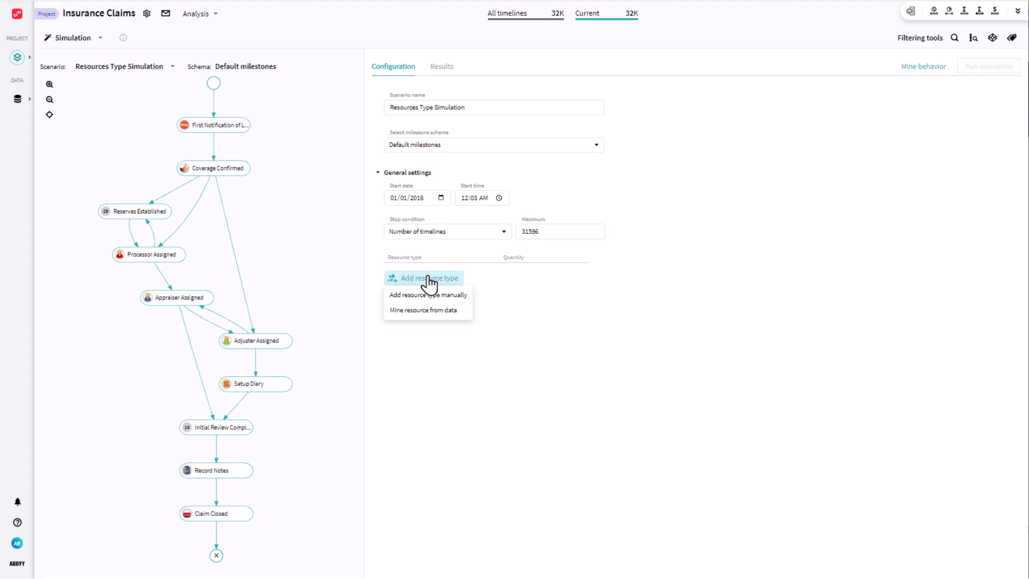
Manually add a resource type named Agent with a quantity of 17, and mine the behavior for the scenario.
click(426, 294)
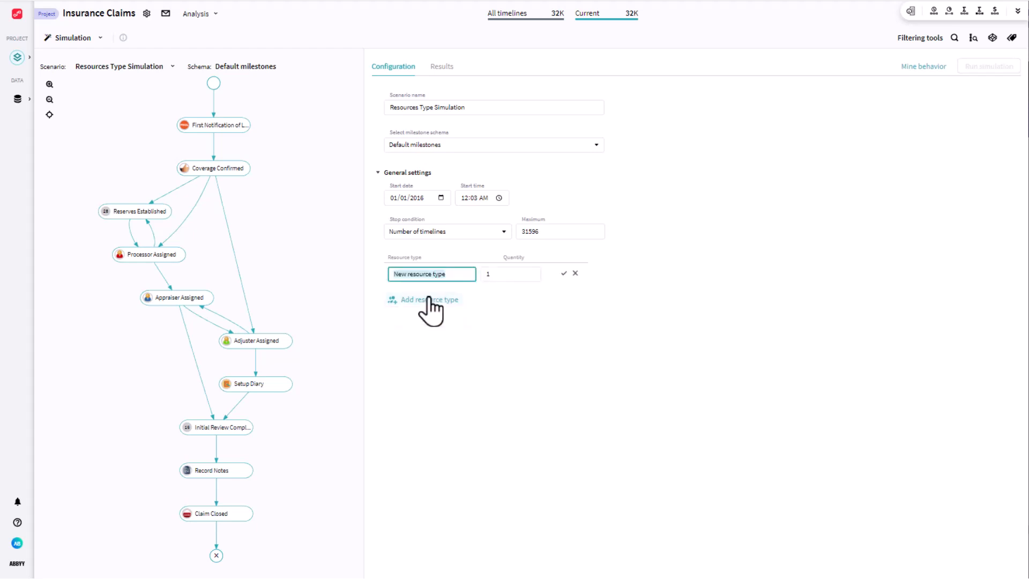
text(Agent)
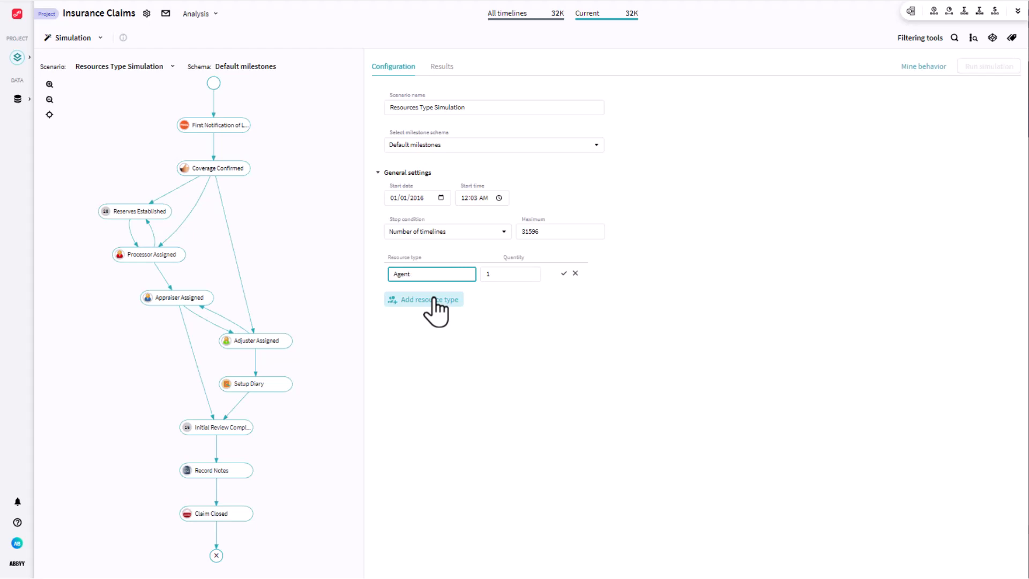
key(Tab)
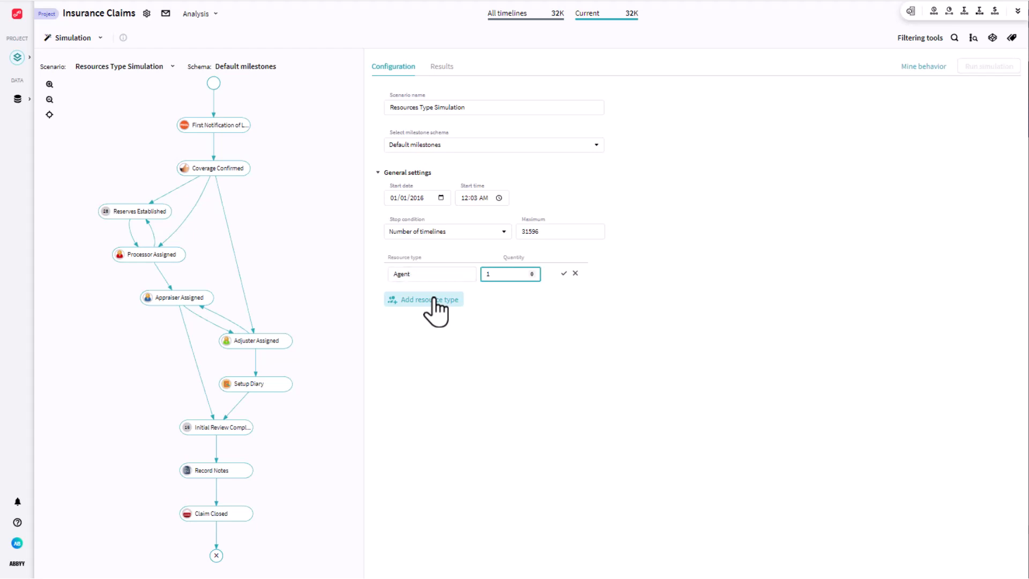
text(7)
click(562, 274)
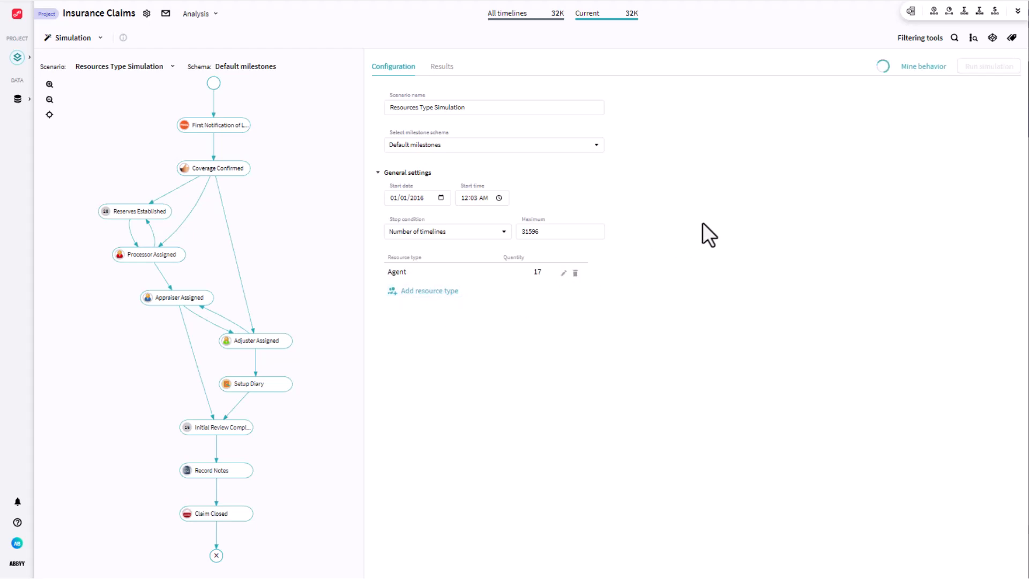
click(922, 67)
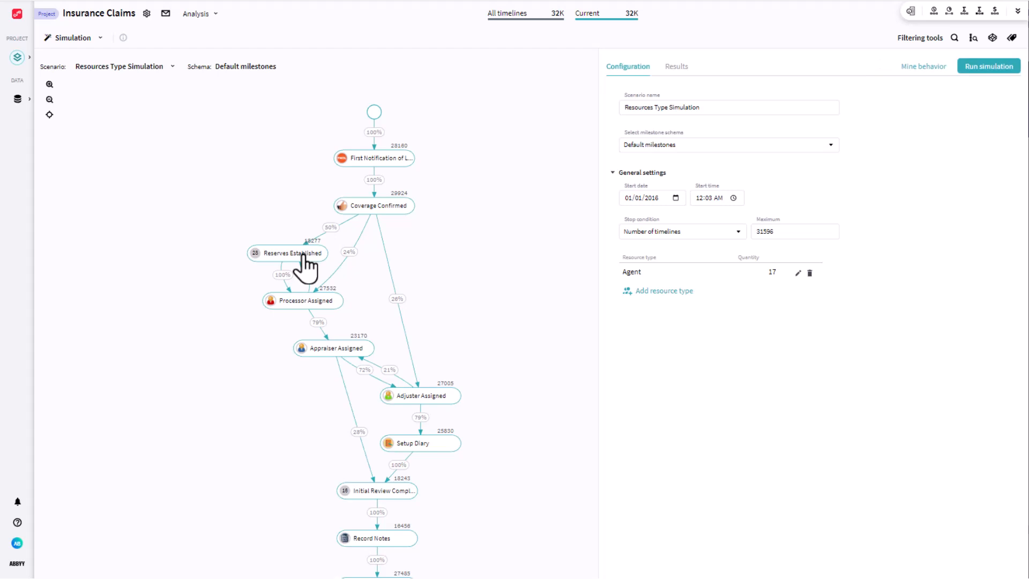
Examine the incoming and outgoing transition settings of several schema nodes, including First Notification of Loss and Appraiser Assigned.
click(358, 207)
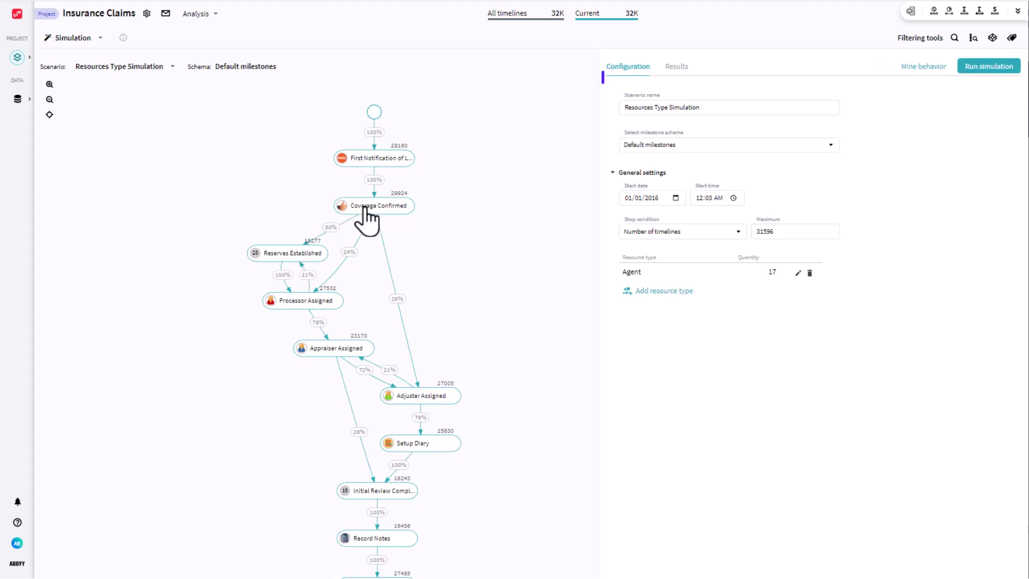
click(363, 157)
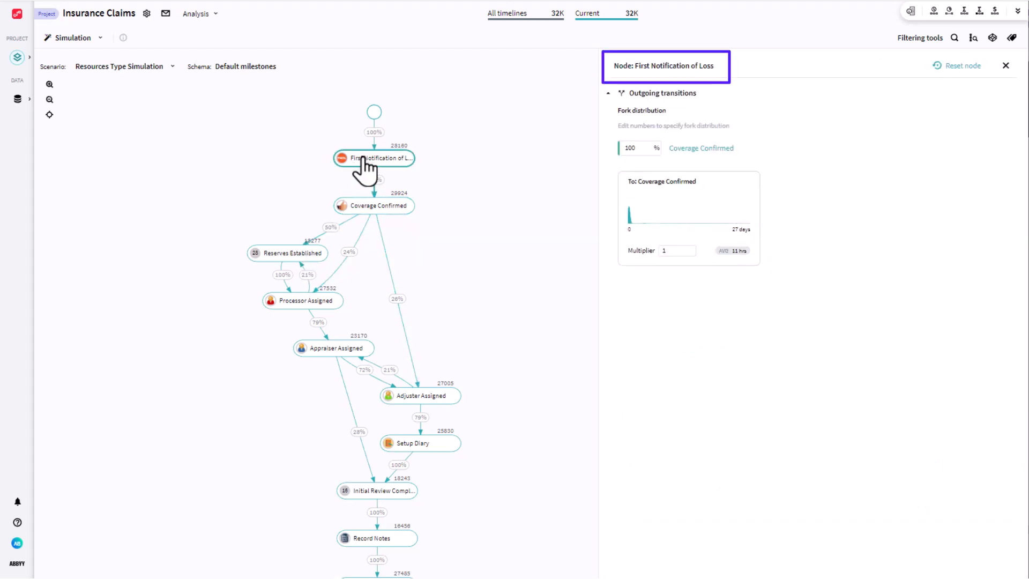
click(324, 348)
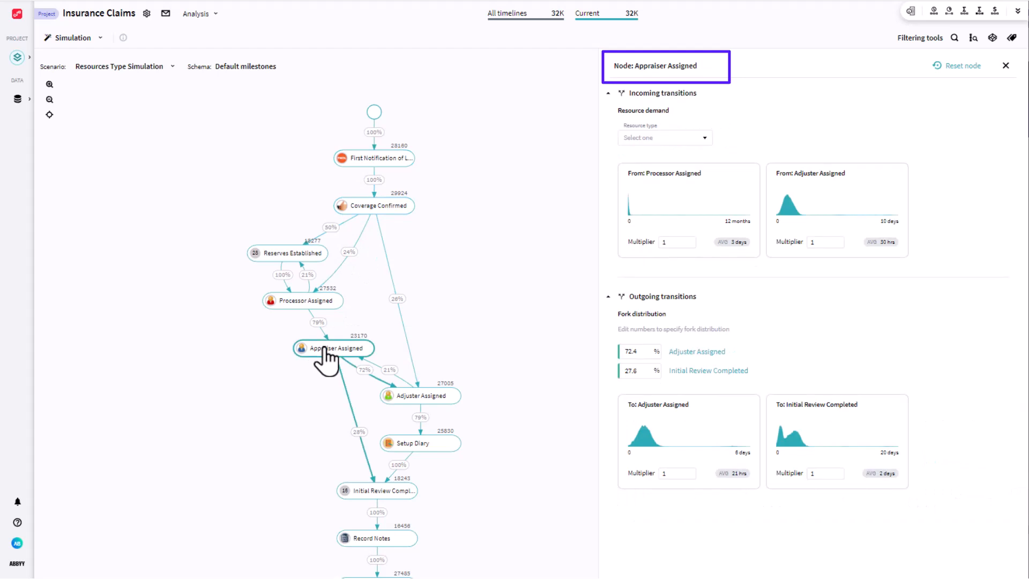
click(307, 291)
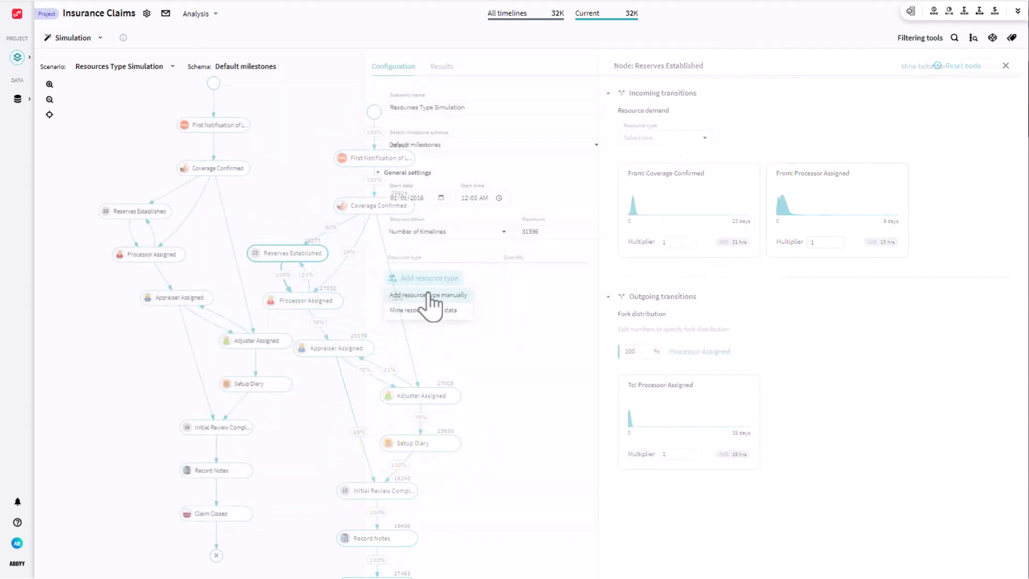
Add a resource type named Agent manually with a quantity of 17.
click(429, 296)
text(Agen)
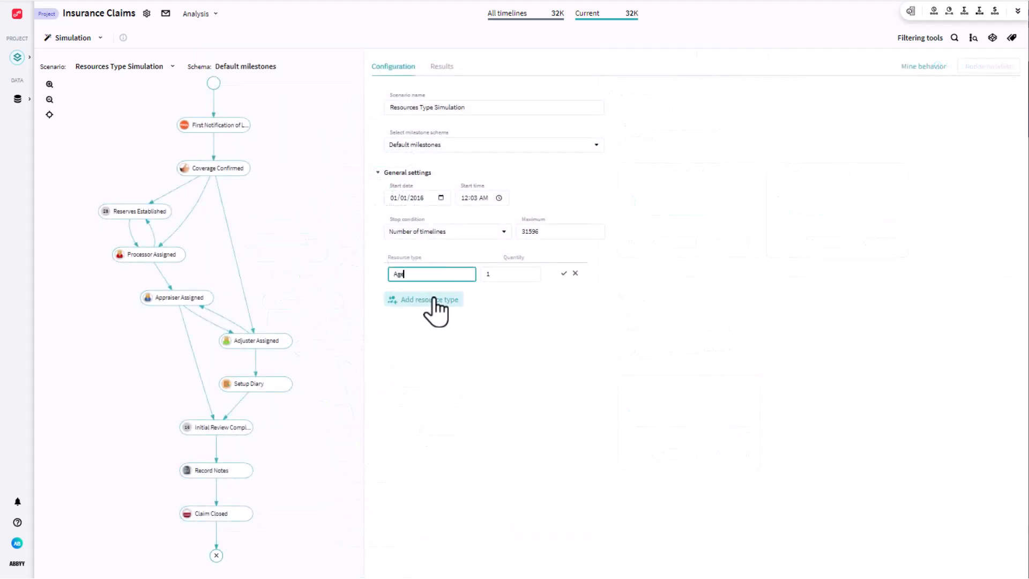
text(t)
key(Tab)
text(1)
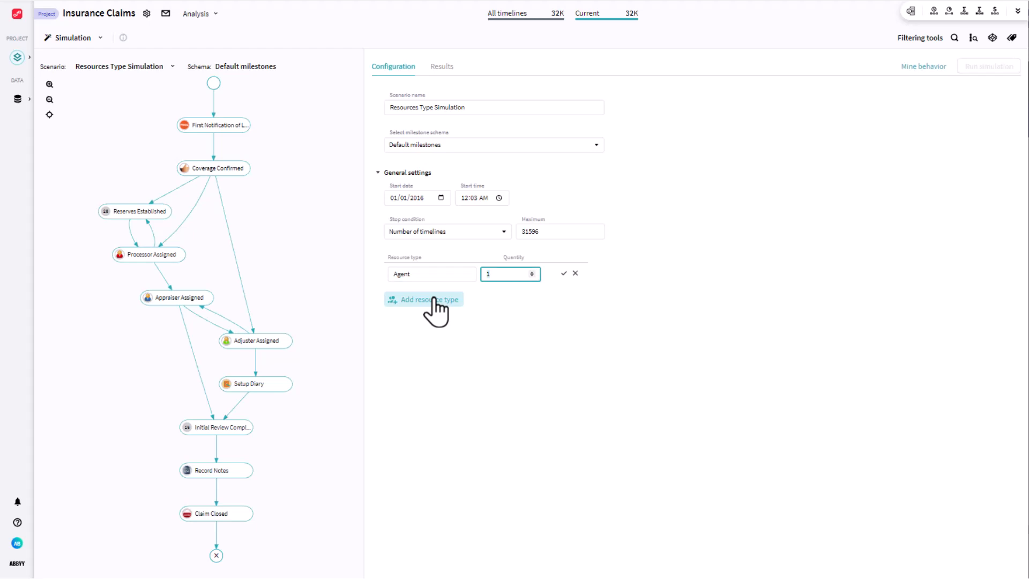
text(7)
click(564, 273)
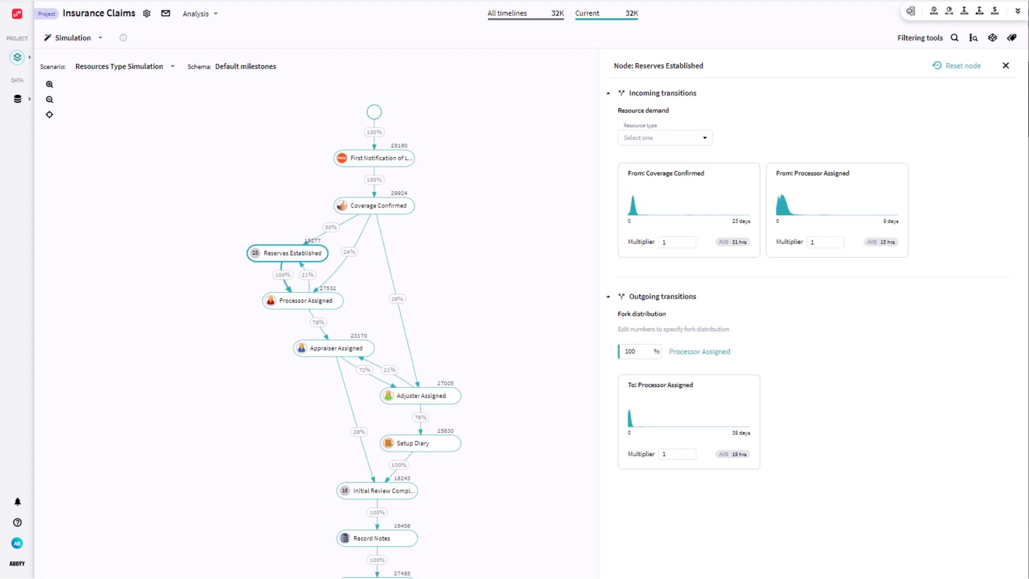
Assign Agent as the resource type demanded by the incoming transitions of the Reserves Established node.
click(643, 137)
click(702, 156)
click(1004, 65)
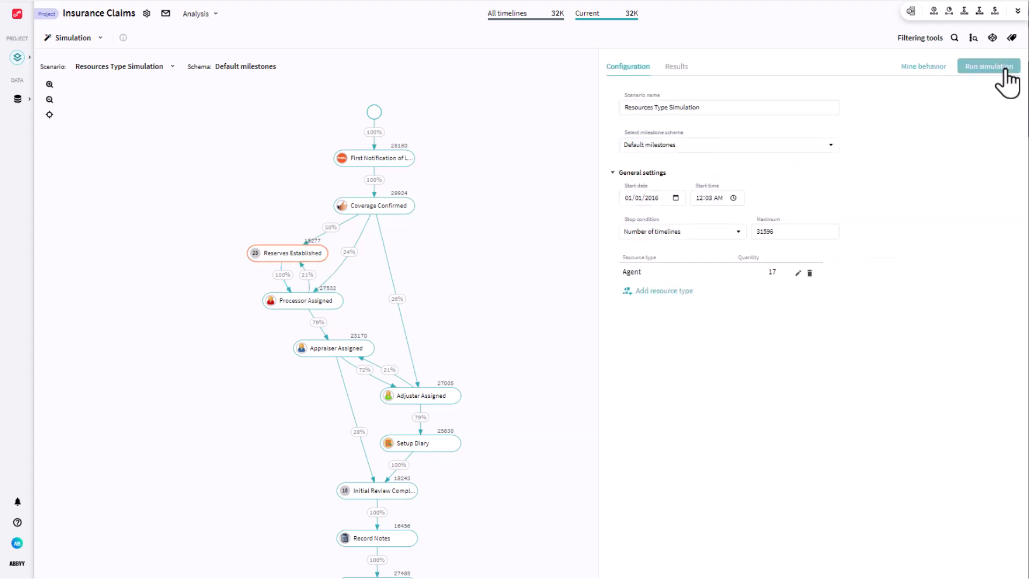
Run the simulation, widen the results area and compare the milestone results with the mined set.
click(986, 67)
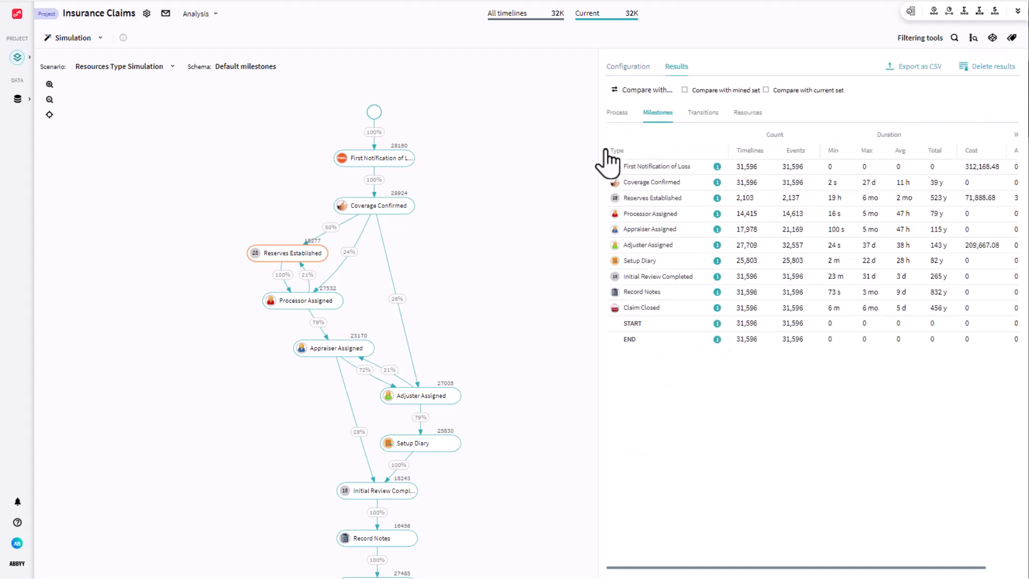
drag(598, 155, 530, 166)
click(637, 91)
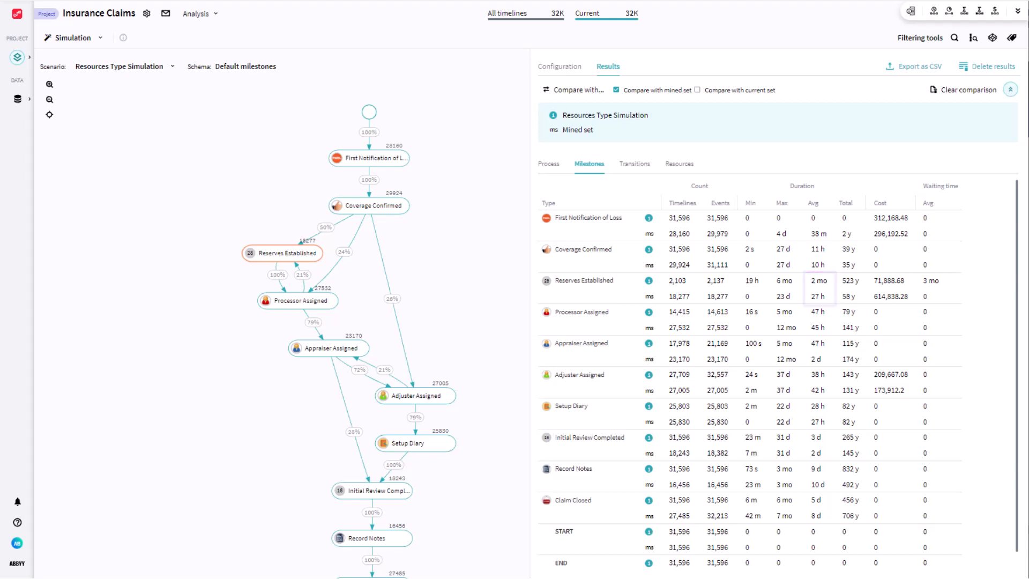
Set Reserves Established's incoming multipliers to 0.063 from Coverage Confirmed and 0.1 from Processor Assigned, and rerun the simulation after deleting the old results.
click(997, 69)
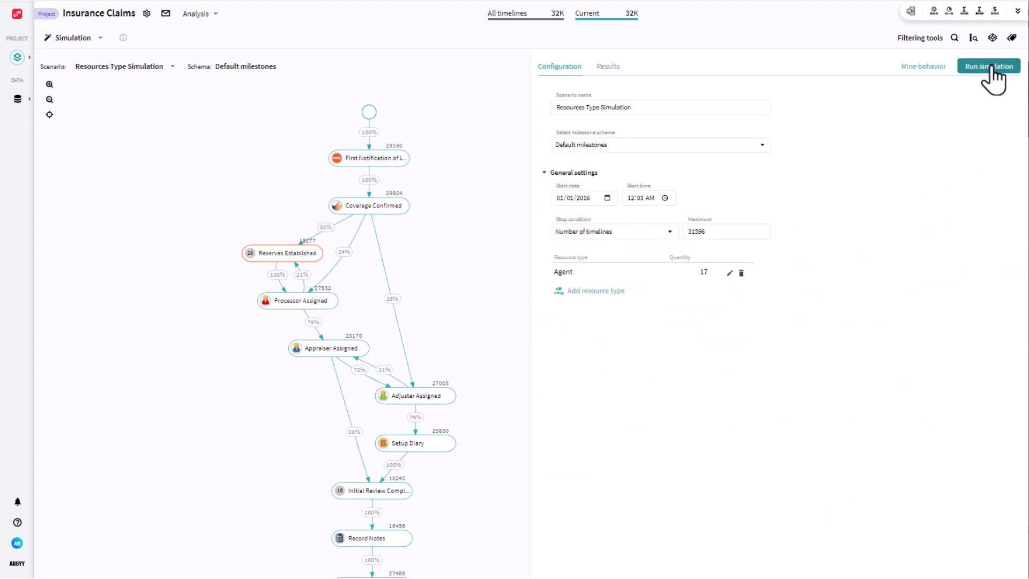
click(289, 253)
click(598, 242)
text(0.063)
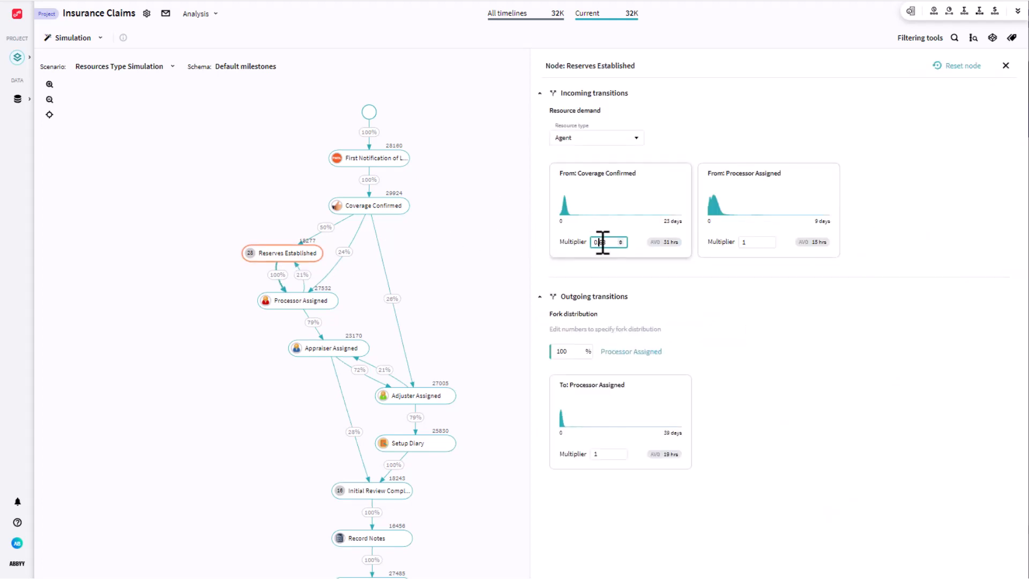
click(726, 243)
text(0.1)
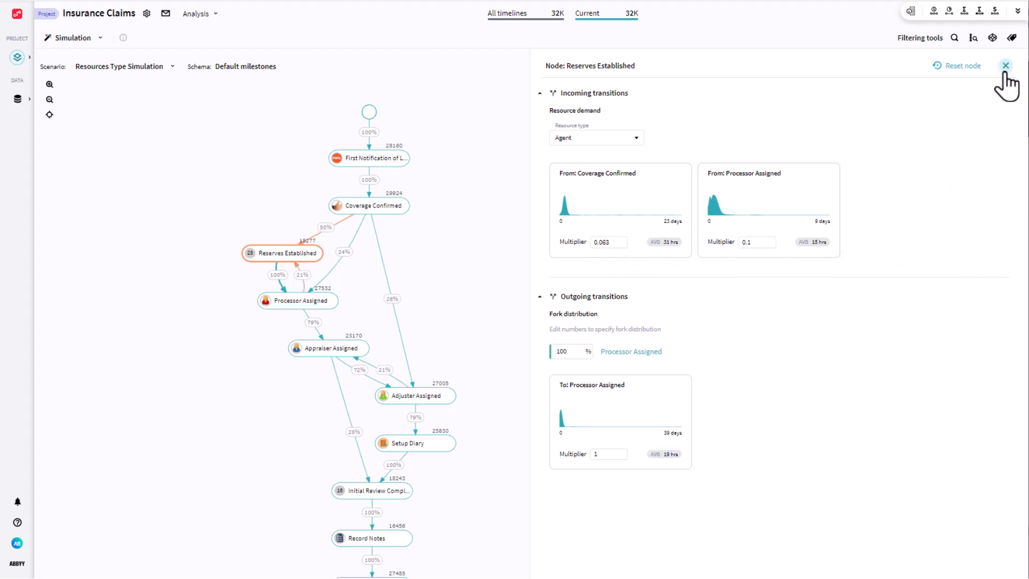
click(1005, 65)
click(991, 66)
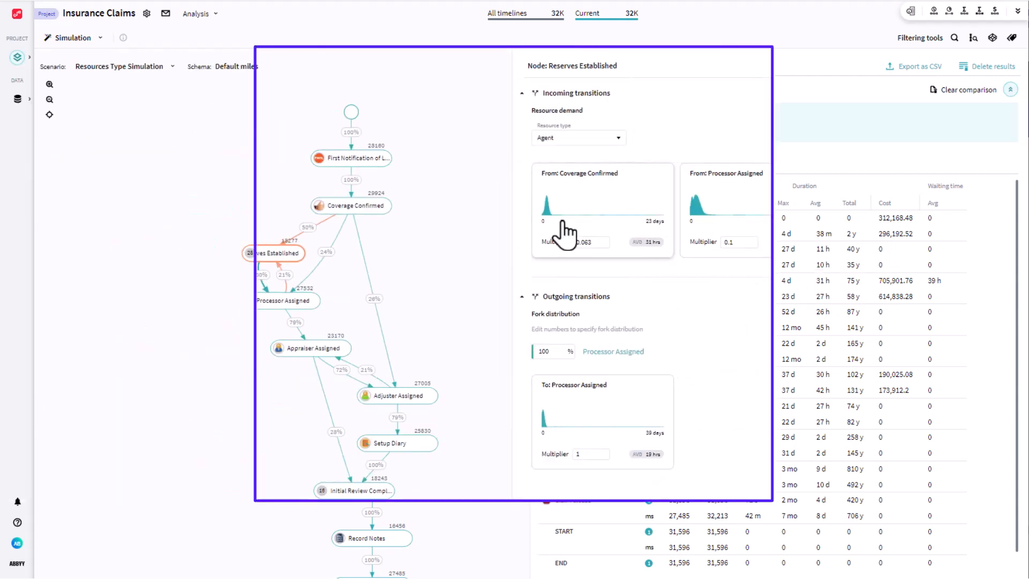
Narrow the duration range of the Coverage Confirmed to Reserves Established transition at both ends and apply it.
click(566, 233)
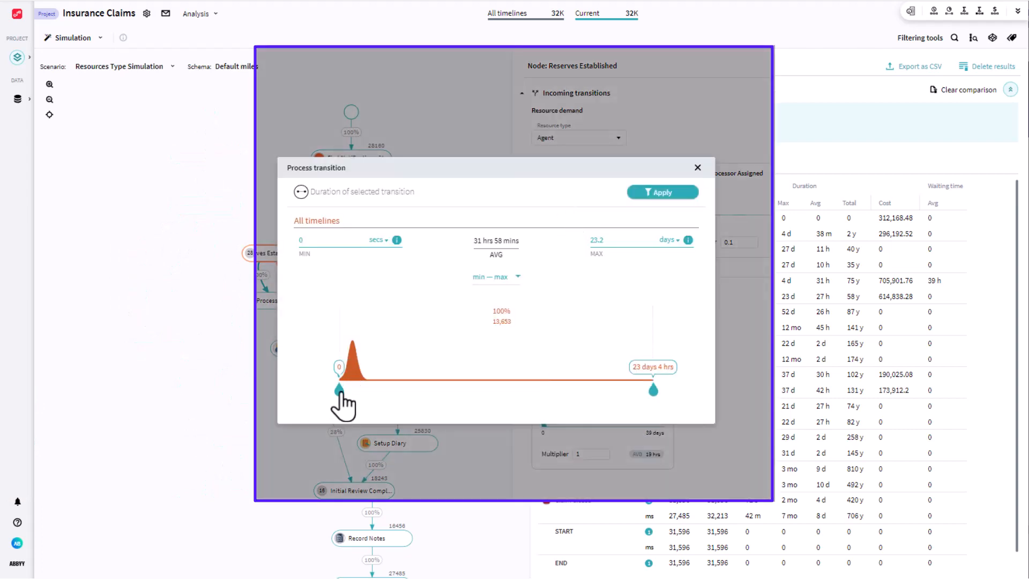
drag(340, 390, 394, 390)
drag(653, 390, 610, 390)
click(662, 192)
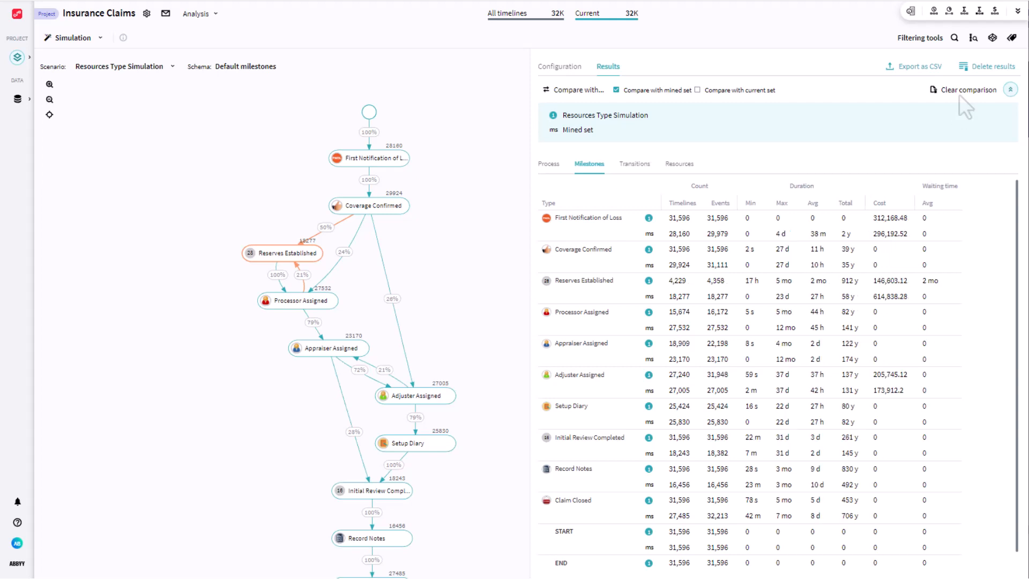
Delete the simulation results and set the Agent resource quantity to 20.
click(989, 66)
click(729, 275)
double_click(646, 279)
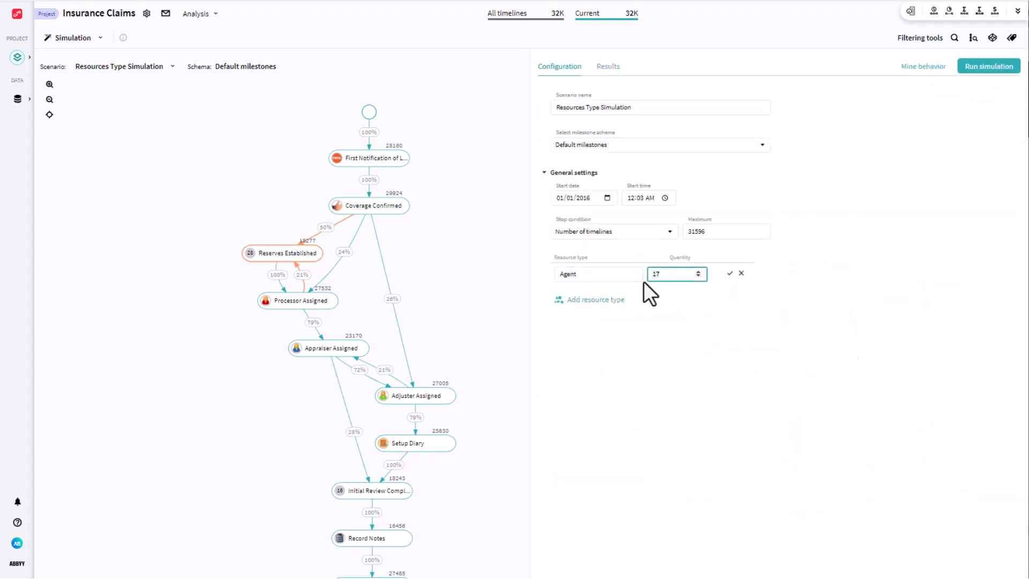
text(20)
click(729, 273)
Reselect Agent as the resource type for Reserves Established's incoming transitions and run the simulation with the quantity of 20.
click(289, 253)
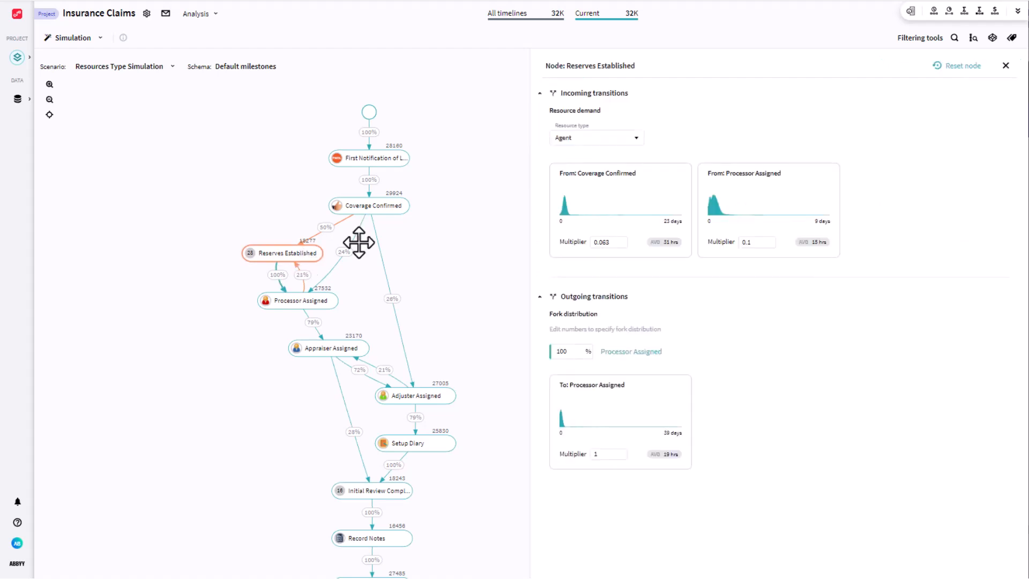
click(624, 138)
click(634, 138)
click(589, 158)
click(1006, 66)
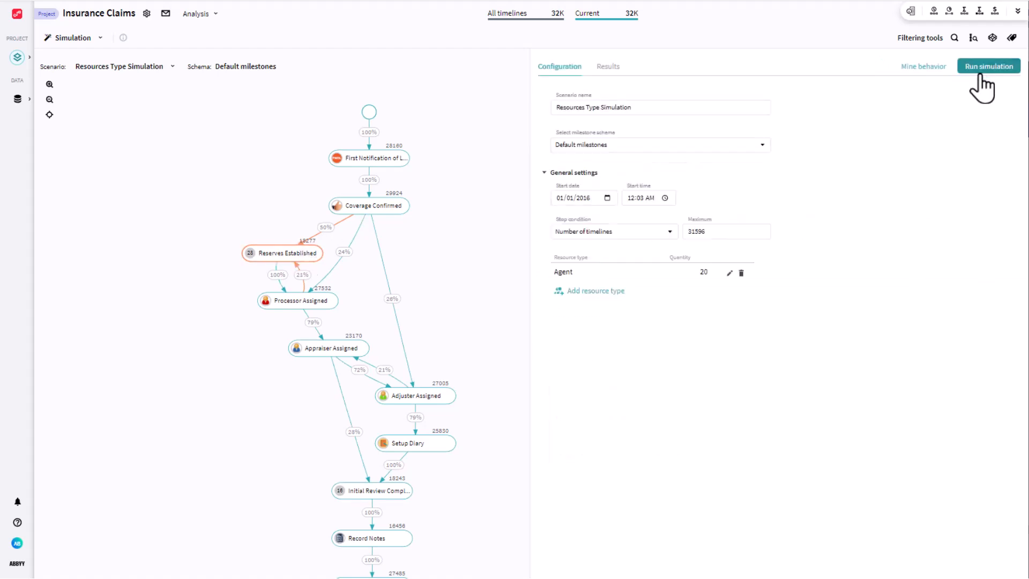
click(981, 66)
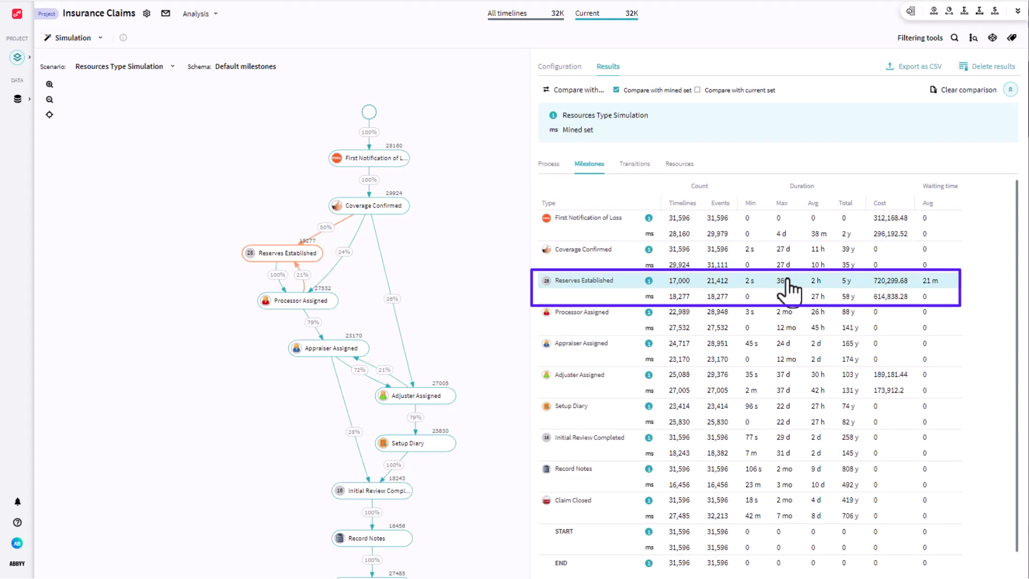
Delete the current simulation results and reduce the Agent resource quantity to 15.
click(991, 66)
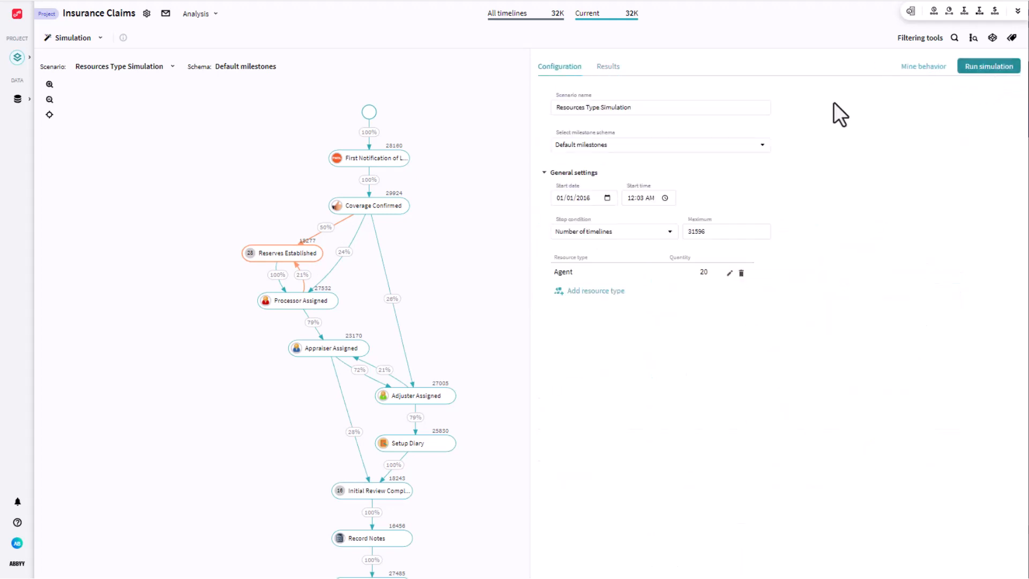
click(728, 274)
text(15)
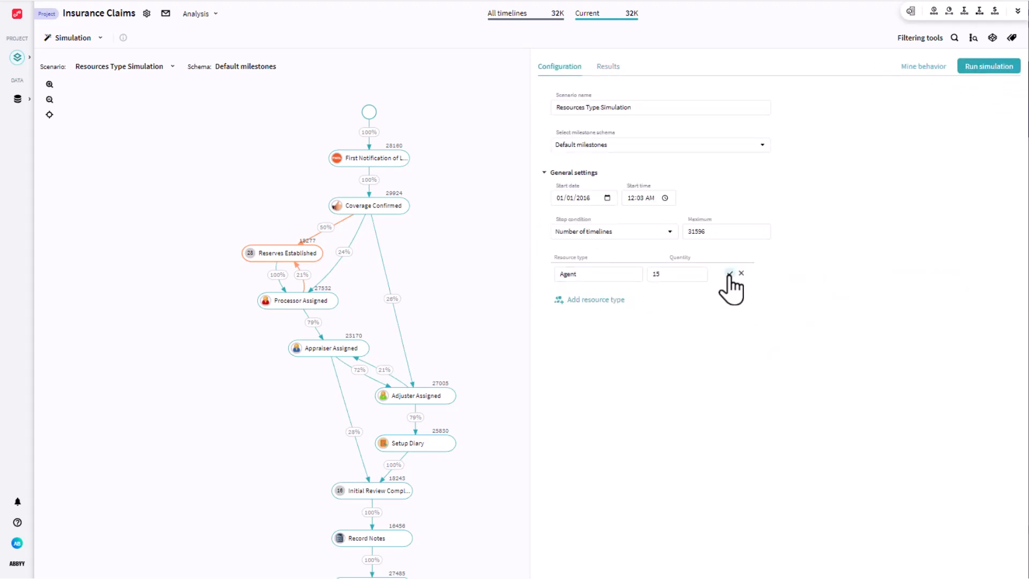
click(728, 274)
Assign Agent again to the incoming transitions of Reserves Established and rerun the simulation with 15 agents.
click(288, 252)
click(621, 138)
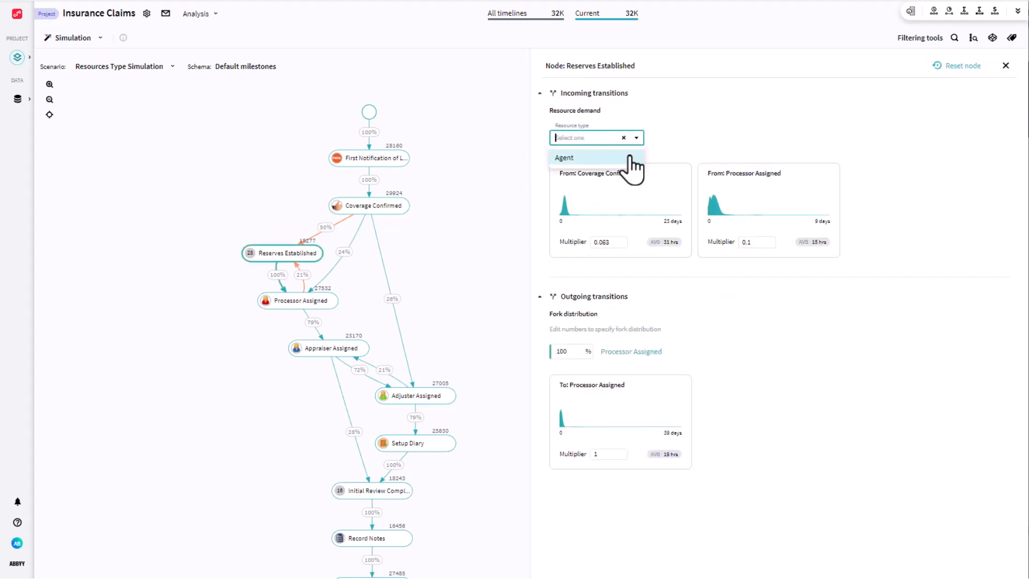
click(631, 157)
click(1004, 66)
click(984, 65)
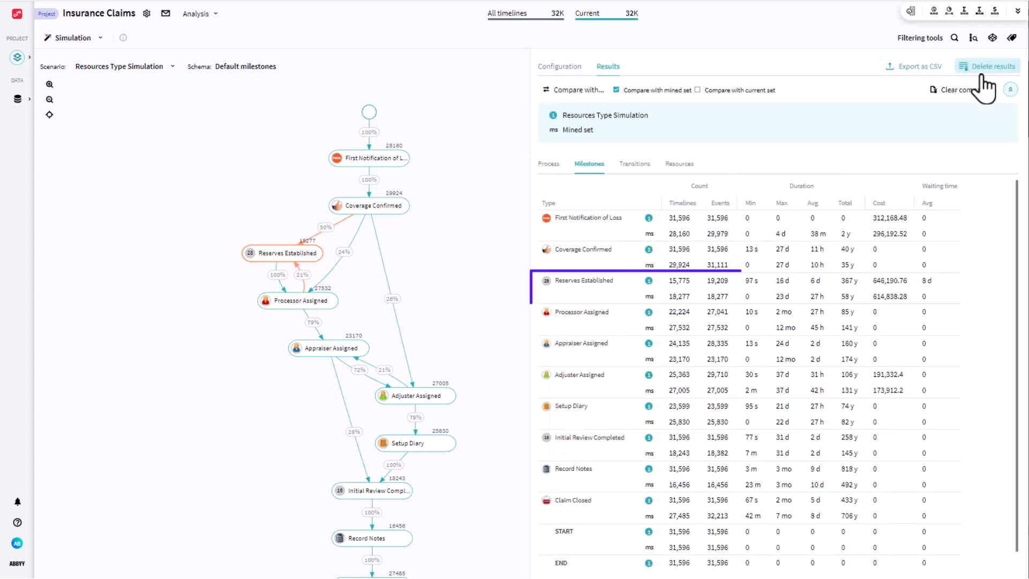